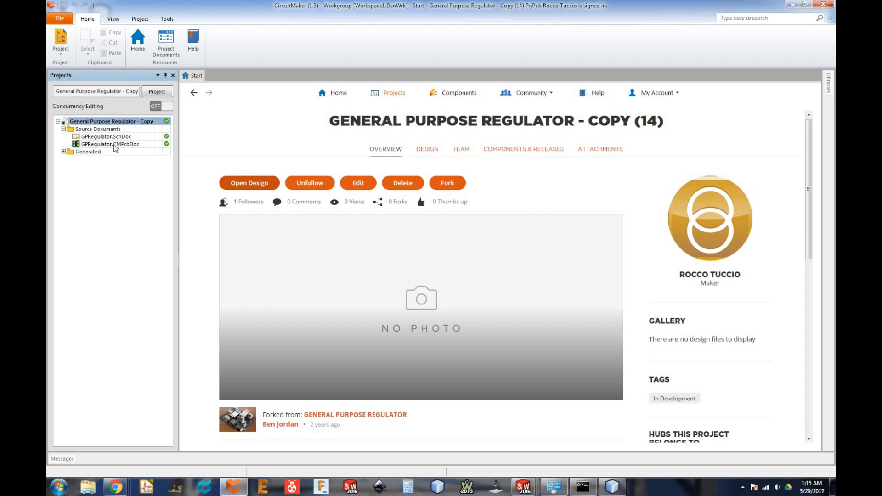
# Open the GPRegulator.CMPcbDoc board and set a relative origin just outside the board's lower-left corner.
pyautogui.doubleClick(113, 144)
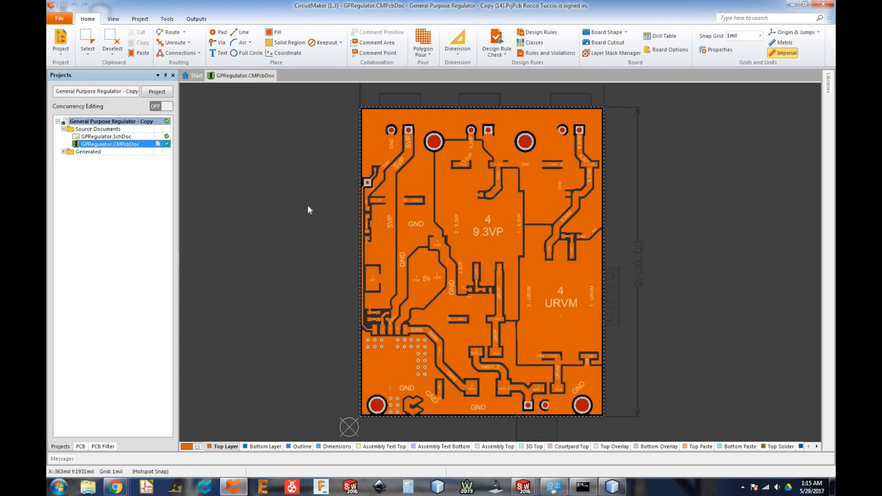
pyautogui.click(790, 34)
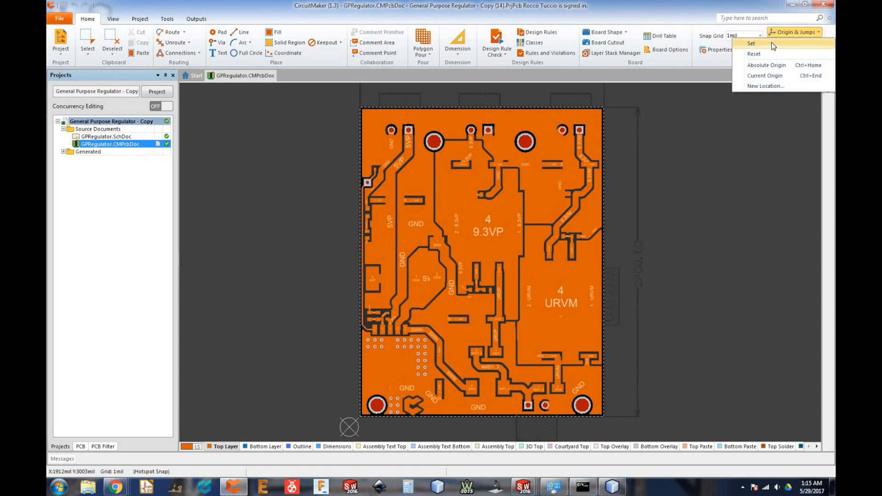
pyautogui.click(751, 43)
pyautogui.scroll(-2, 345, 377)
pyautogui.click(344, 375)
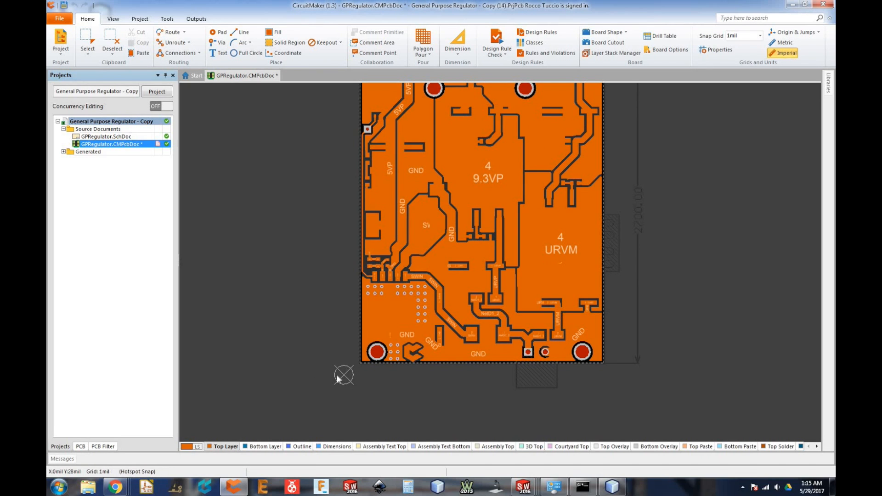
# Set the relative origin again, slightly closer to the board's lower-left corner but still outside the outline.
pyautogui.click(782, 33)
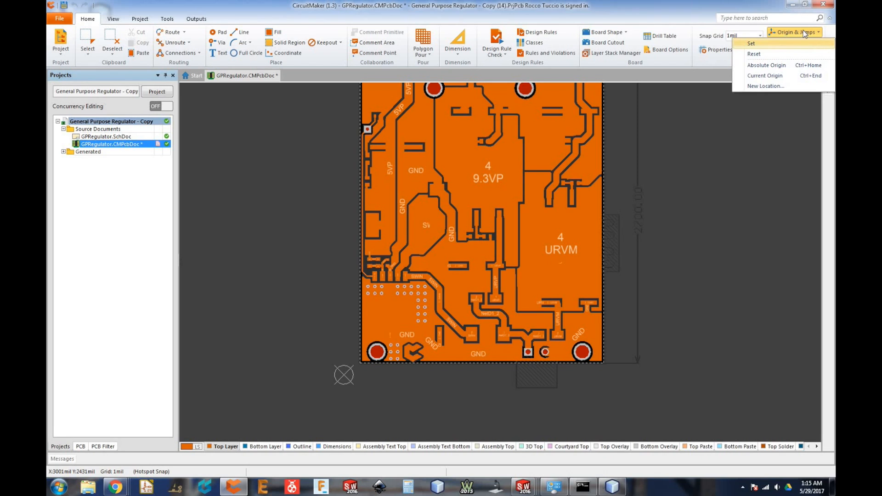
pyautogui.click(763, 43)
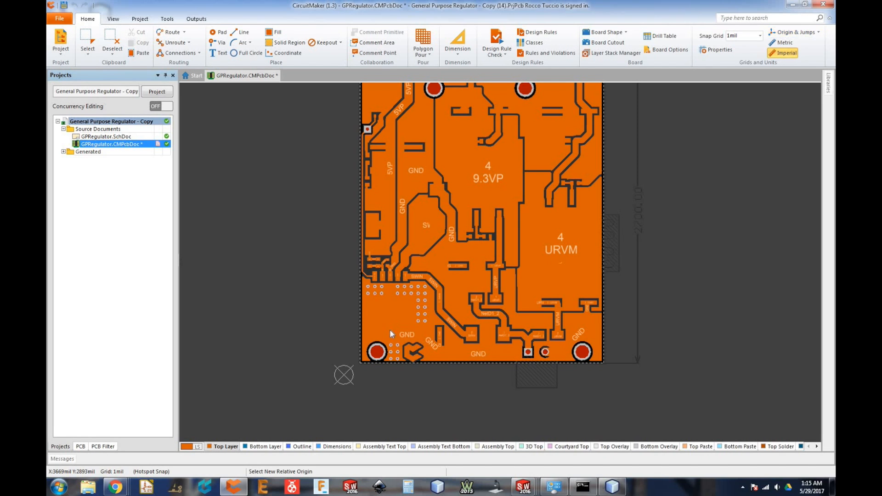
pyautogui.click(347, 376)
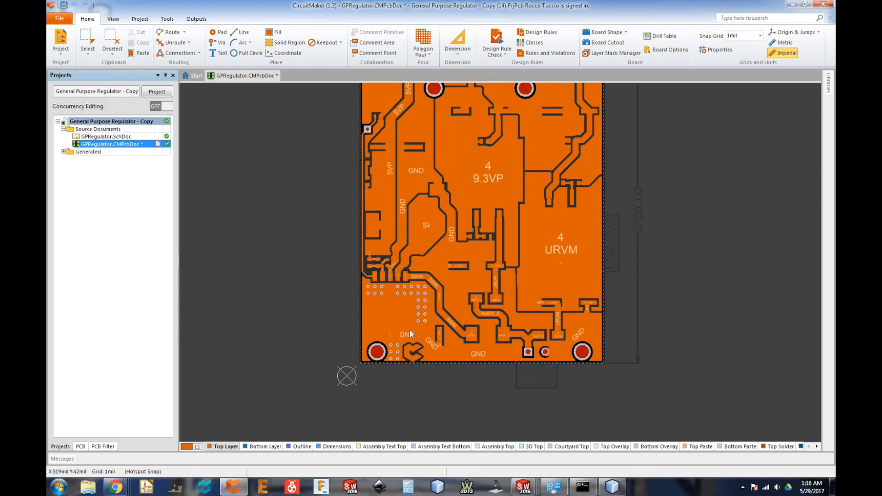
pyautogui.scroll(1, 341, 161)
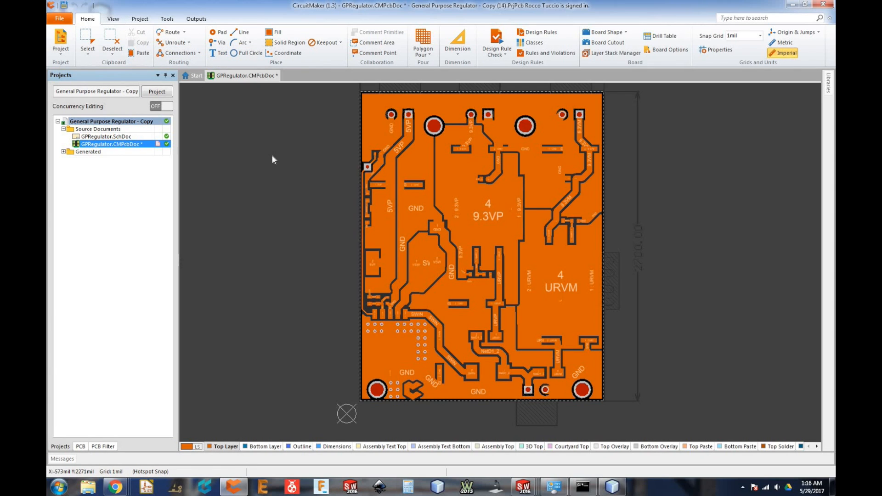
# Start the Gerber output for the board, saving the project and committing the modified files.
pyautogui.click(63, 21)
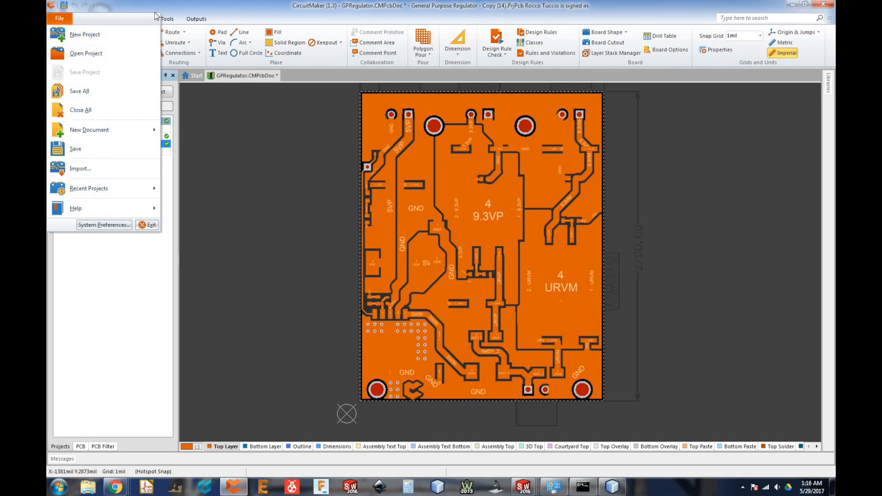
pyautogui.click(218, 136)
pyautogui.click(196, 19)
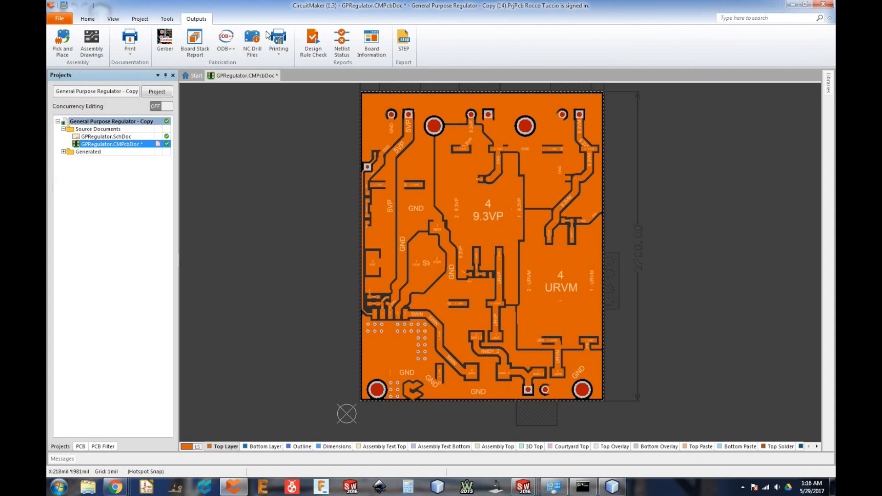
pyautogui.click(165, 41)
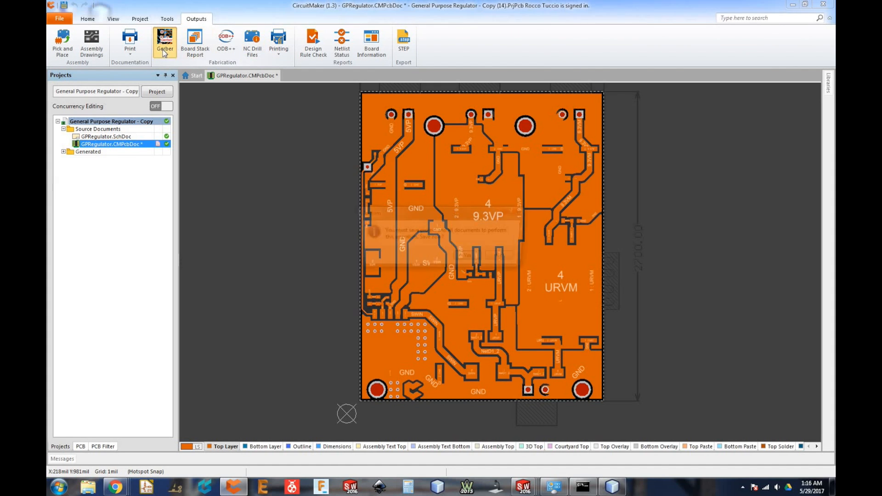
pyautogui.click(470, 257)
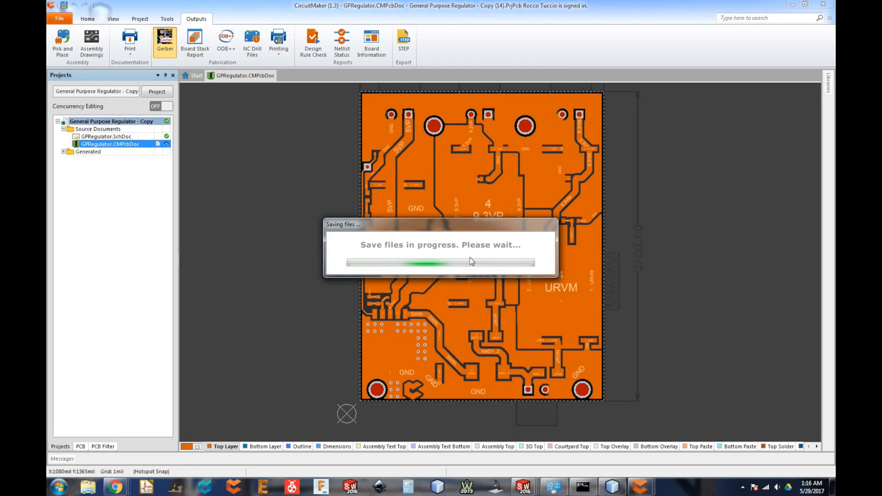
pyautogui.click(420, 381)
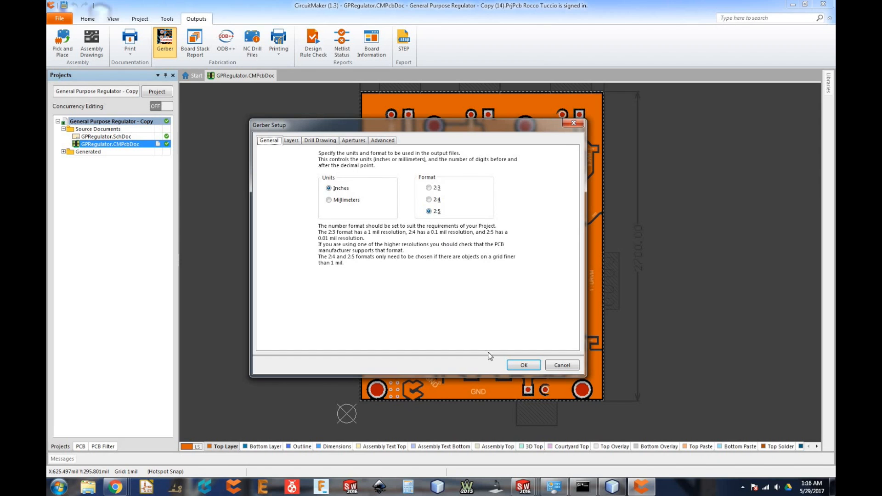
# Review the layers to plot and save the output as General_Purpose_Regulator_-_Copy_(14)_Gerber.Zip, replacing the existing file.
pyautogui.click(294, 141)
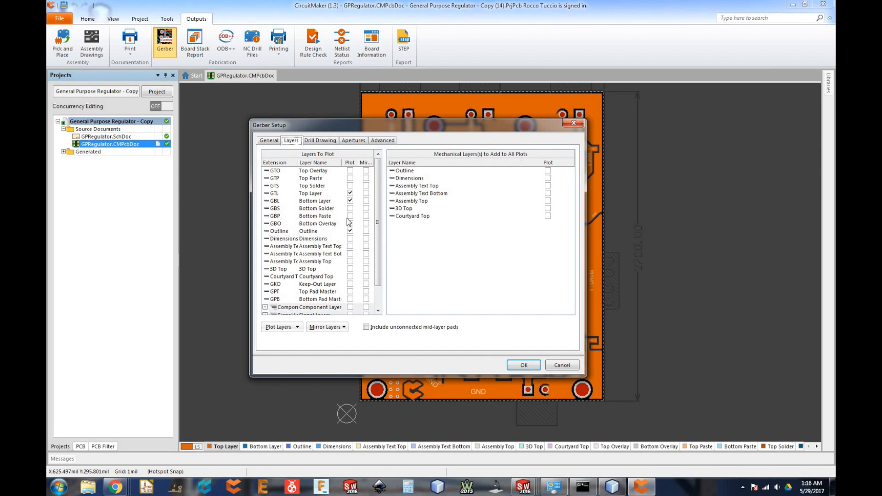
pyautogui.moveTo(376, 230); pyautogui.dragTo(363, 182)
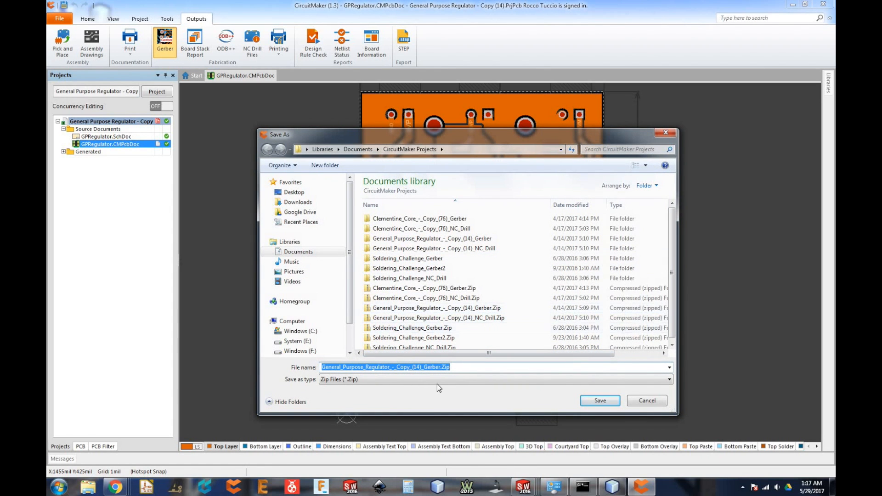
pyautogui.click(593, 402)
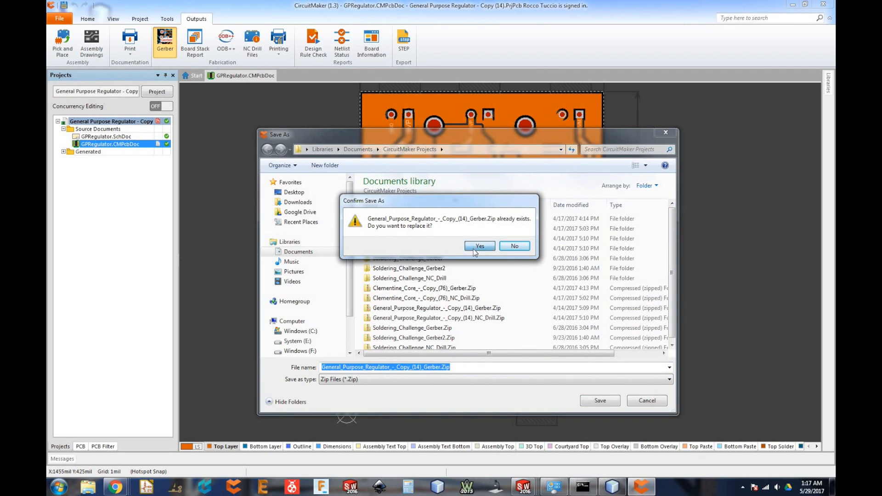
pyautogui.click(475, 251)
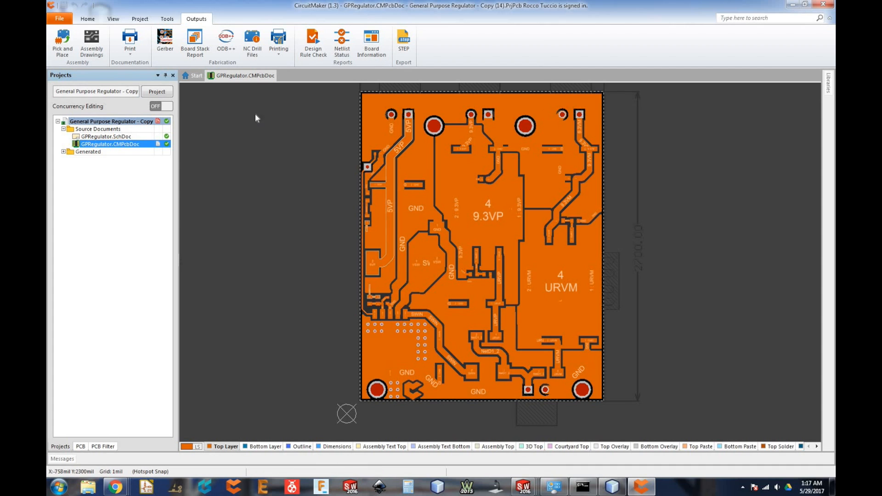
# Start the NC Drill output, saving the project and committing the modified project file.
pyautogui.click(252, 43)
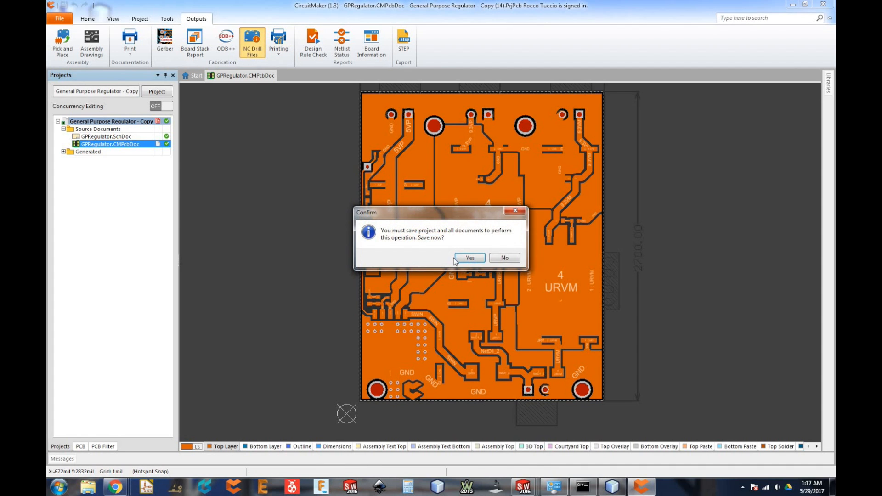
pyautogui.click(456, 260)
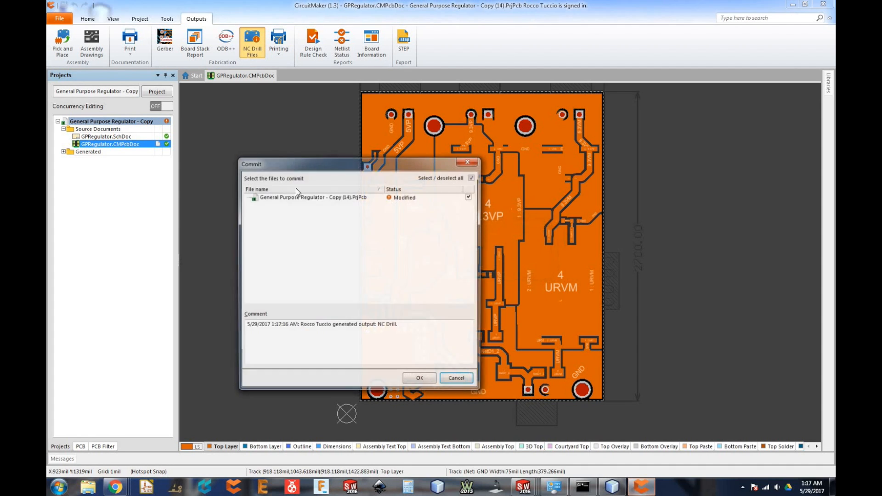
pyautogui.click(419, 380)
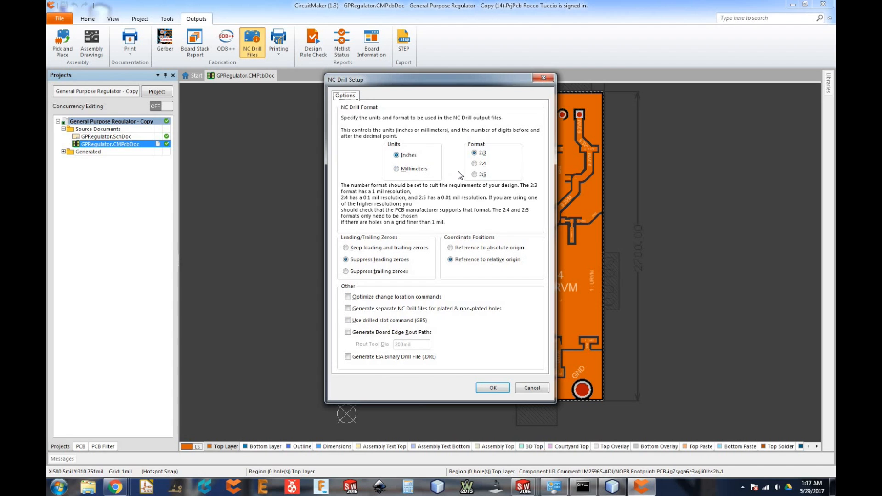
# Set the NC drill format to 2:5 and save General_Purpose_Regulator_-_Copy_(14)_NC_Drill.Zip, replacing the existing file.
pyautogui.click(474, 174)
pyautogui.click(492, 388)
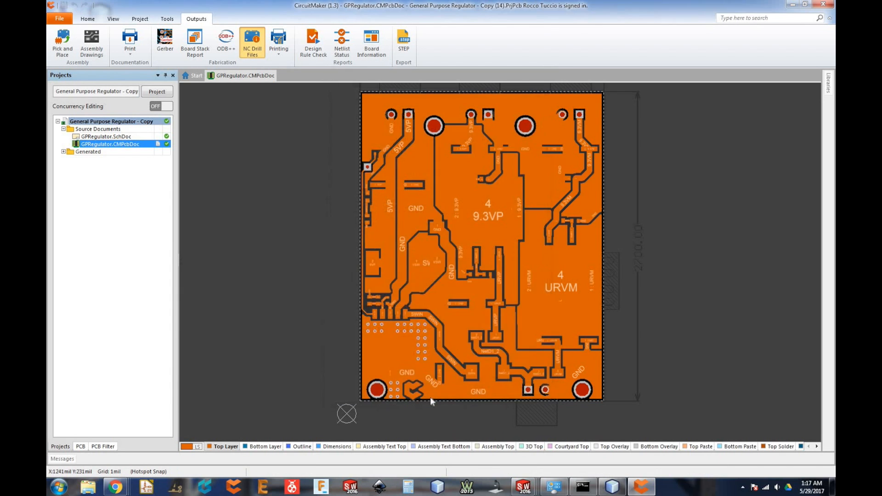
pyautogui.click(591, 402)
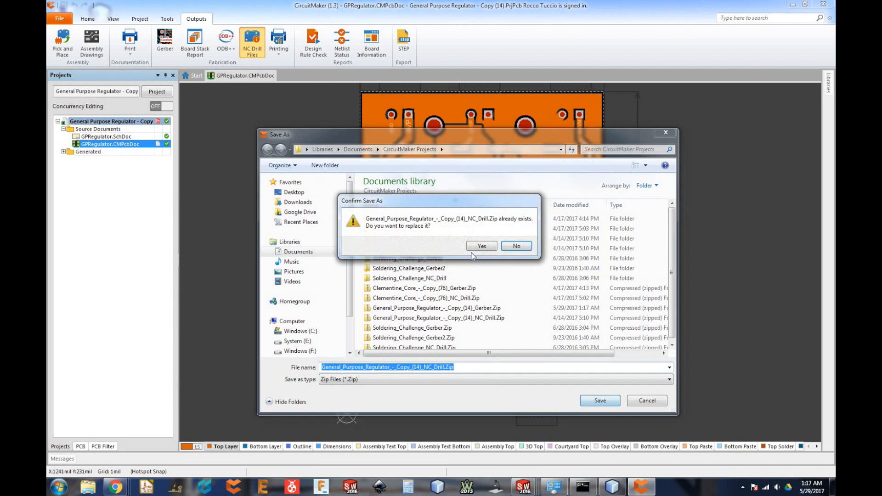
pyautogui.press('Return')
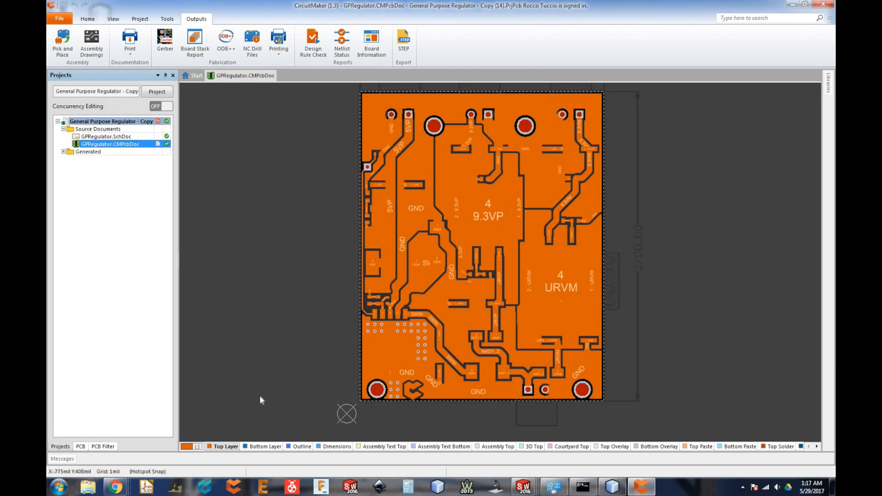
# Compare the copper on the board's bottom layer with that on its top layer.
pyautogui.click(248, 447)
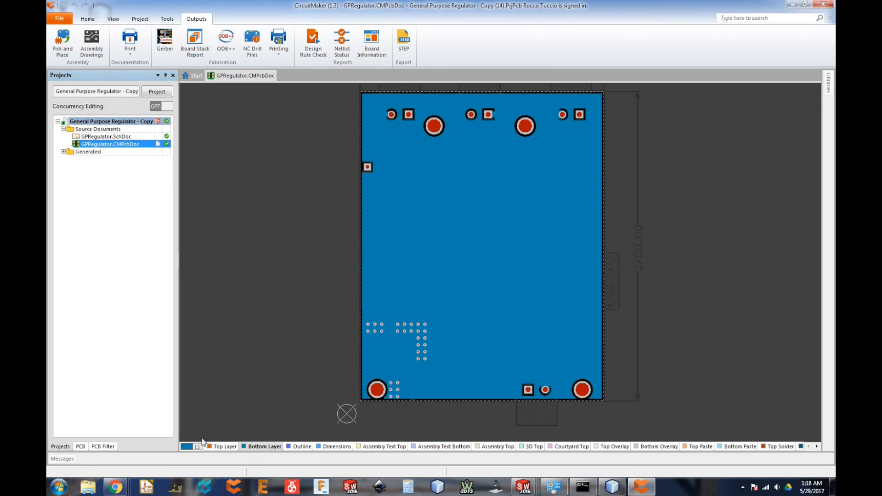
pyautogui.click(212, 447)
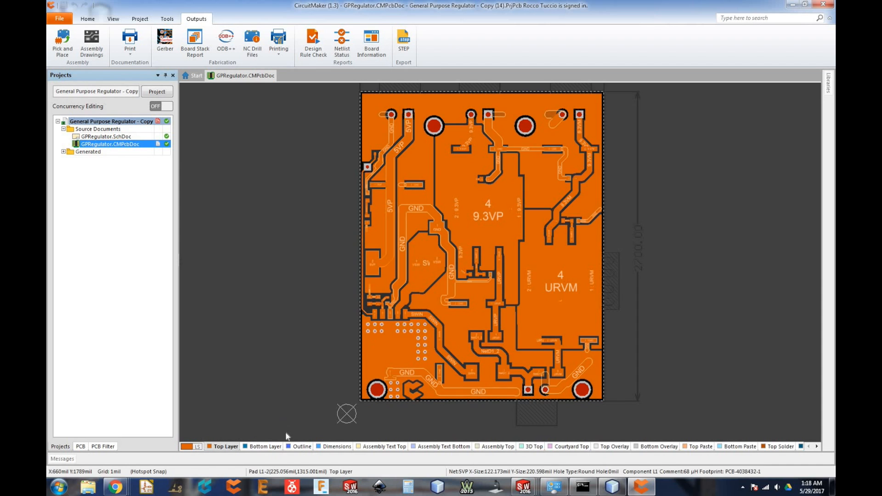
pyautogui.click(249, 447)
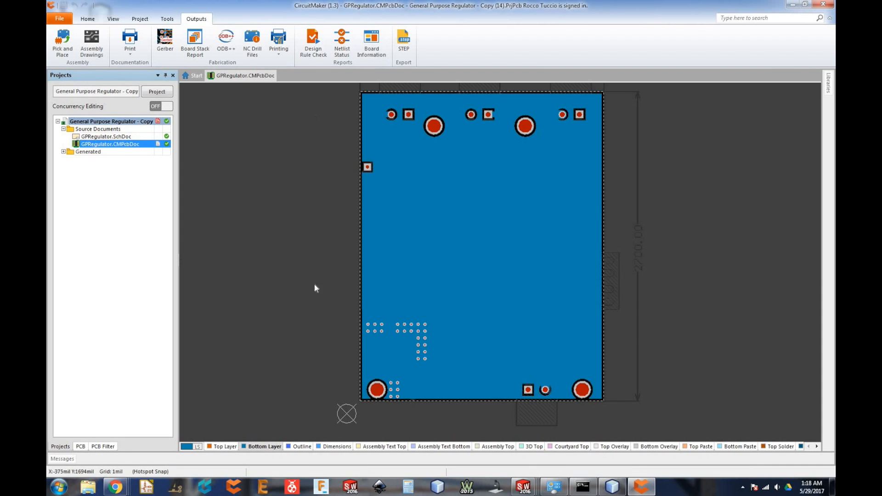
pyautogui.click(212, 447)
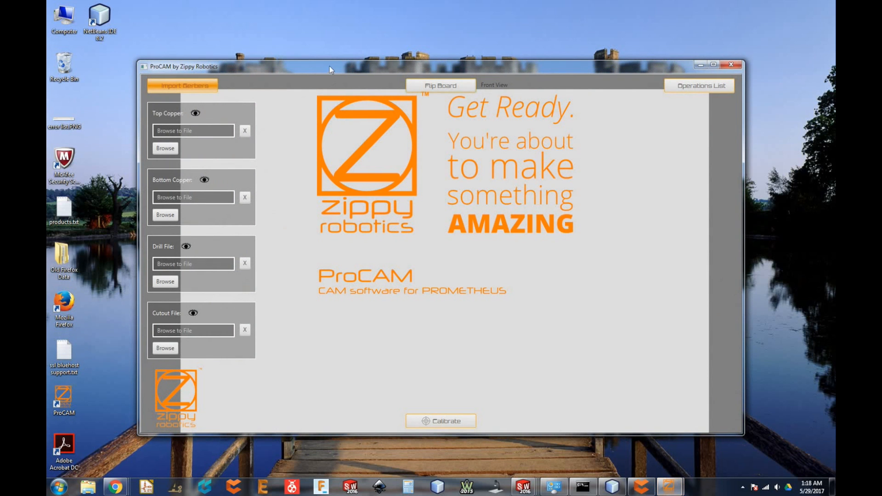
# Switch to ProCAM, maximize it, and load GPRegulator.GTL from the General_Purpose_Regulator_-_Copy_(14)_Gerber folder as the top copper.
pyautogui.doubleClick(329, 65)
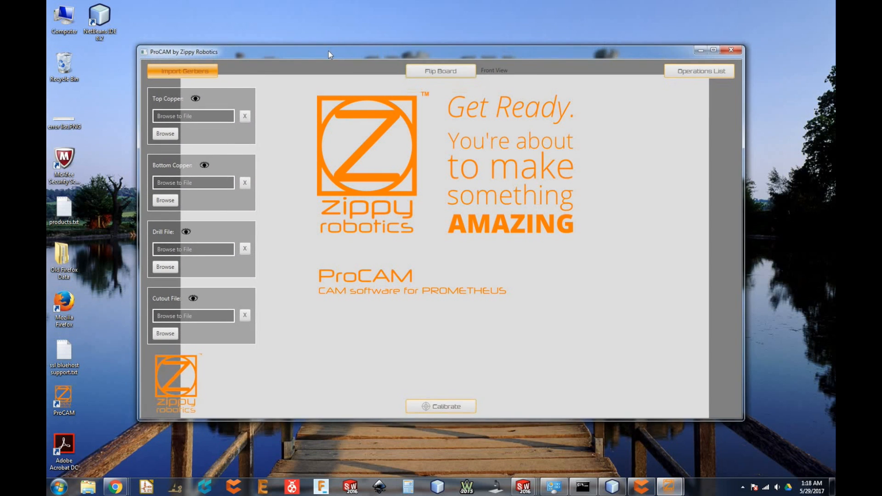
pyautogui.click(69, 85)
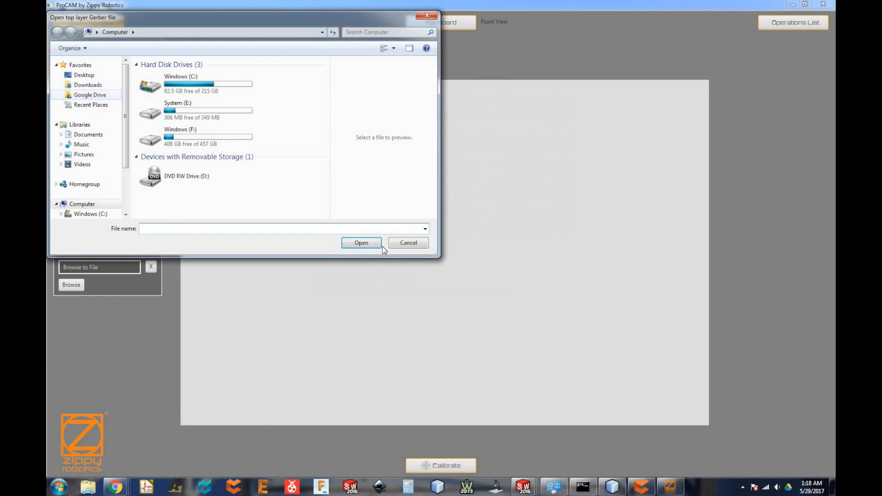
pyautogui.click(88, 486)
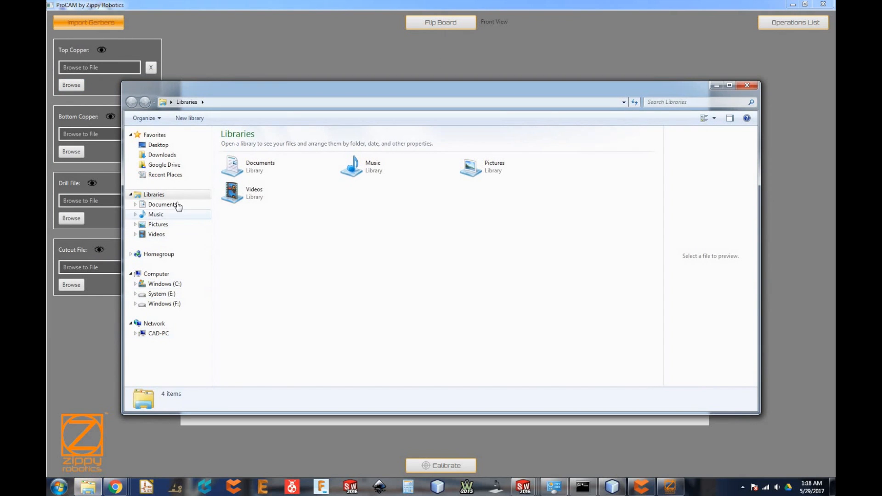
pyautogui.click(166, 205)
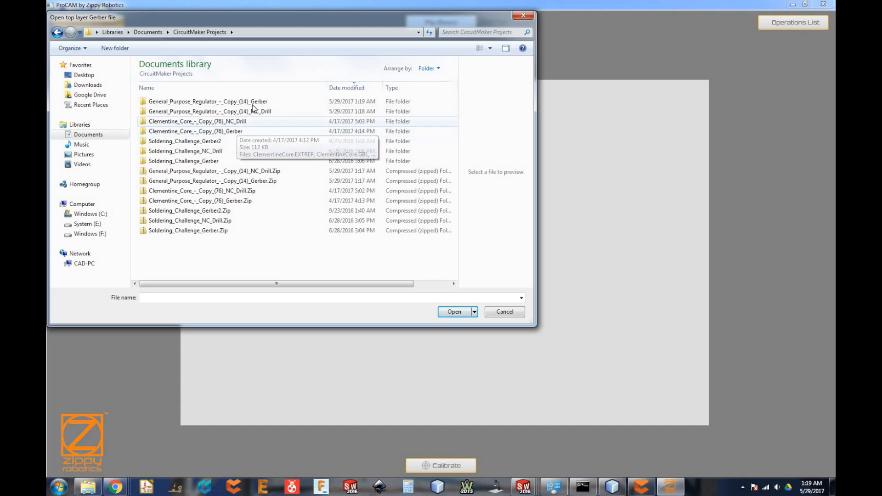
pyautogui.doubleClick(202, 101)
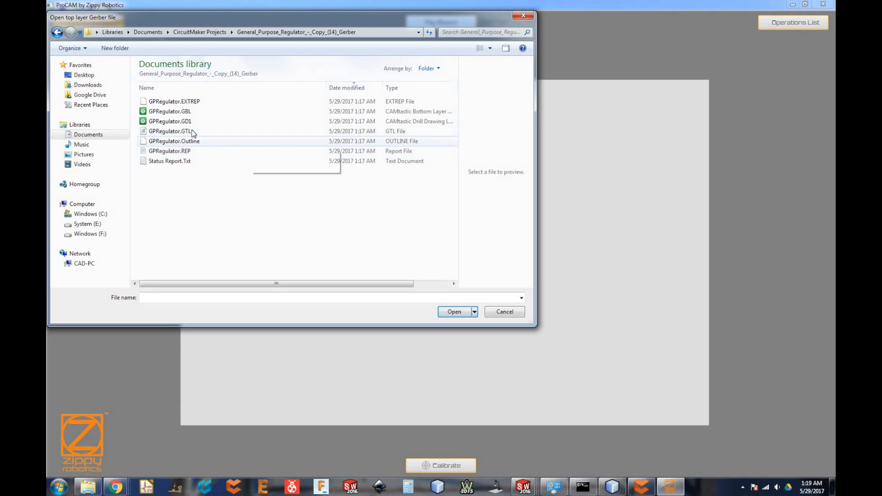
pyautogui.click(170, 131)
pyautogui.click(453, 312)
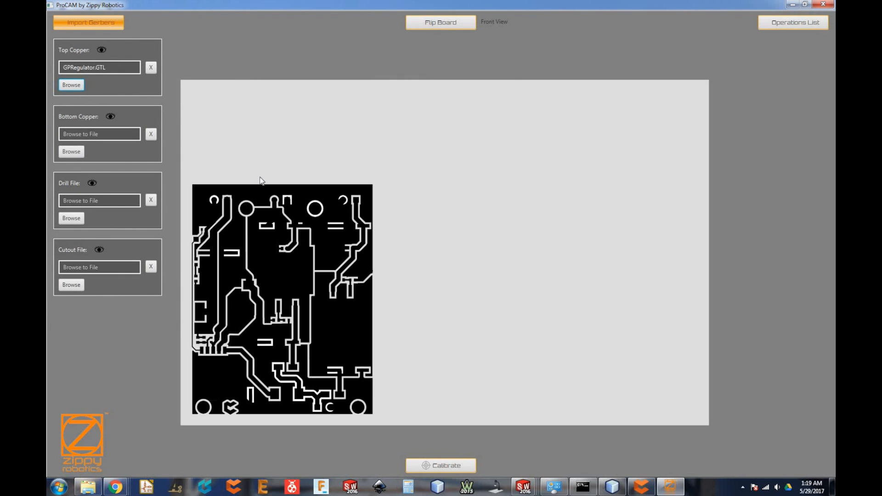
# Load GPRegulator.GBL as the bottom copper and move the board to the middle of the work area.
pyautogui.click(69, 152)
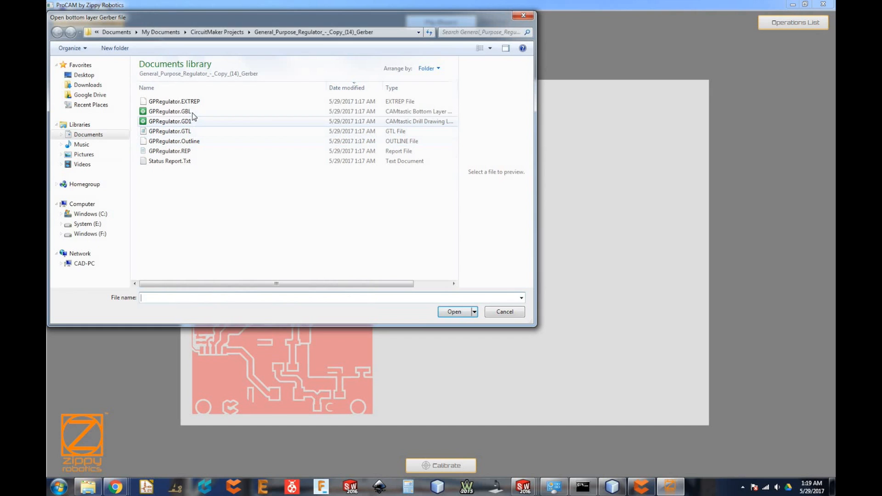
pyautogui.click(193, 112)
pyautogui.click(452, 313)
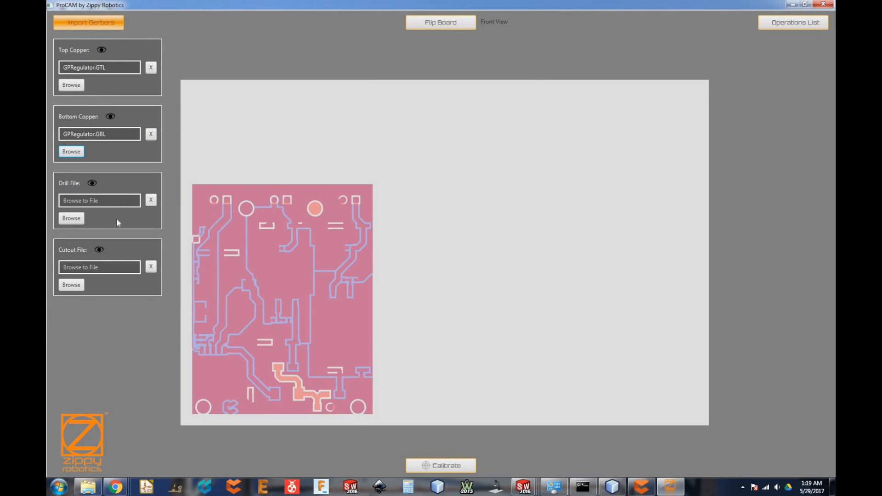
pyautogui.moveTo(258, 272); pyautogui.dragTo(420, 238)
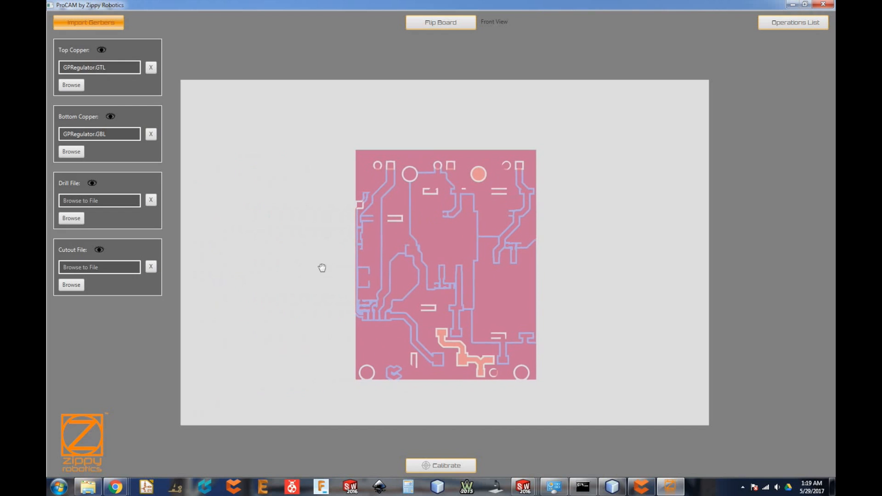
# Load GPRegulator.TXT from the General_Purpose_Regulator_-_Copy_(14)_NC_Drill folder as the drill file and toggle the drill layer's visibility off and on.
pyautogui.moveTo(421, 231); pyautogui.dragTo(415, 222)
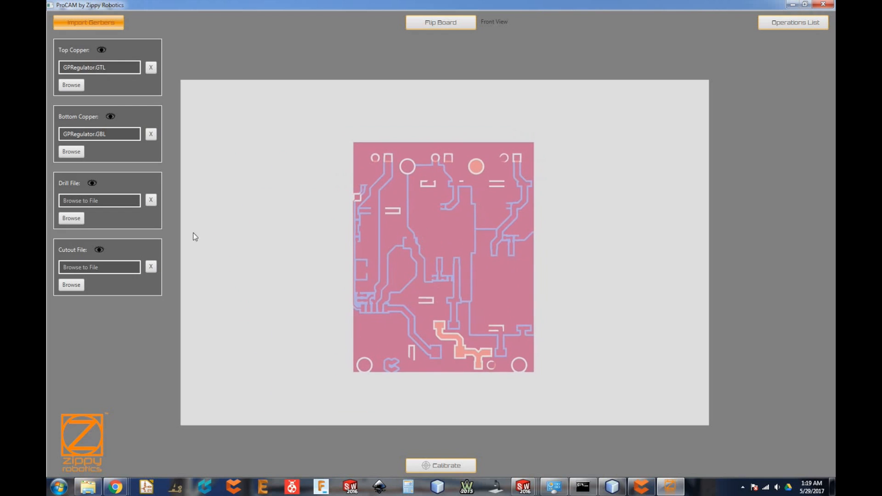
pyautogui.click(68, 218)
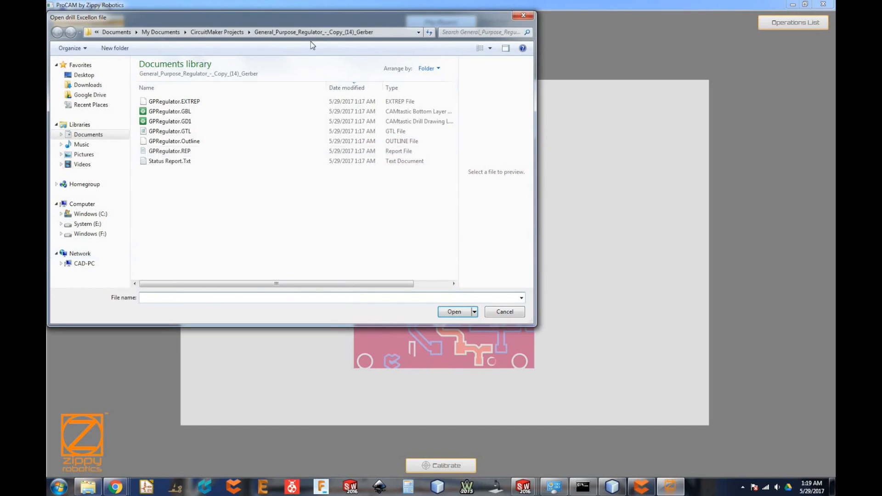
pyautogui.click(224, 32)
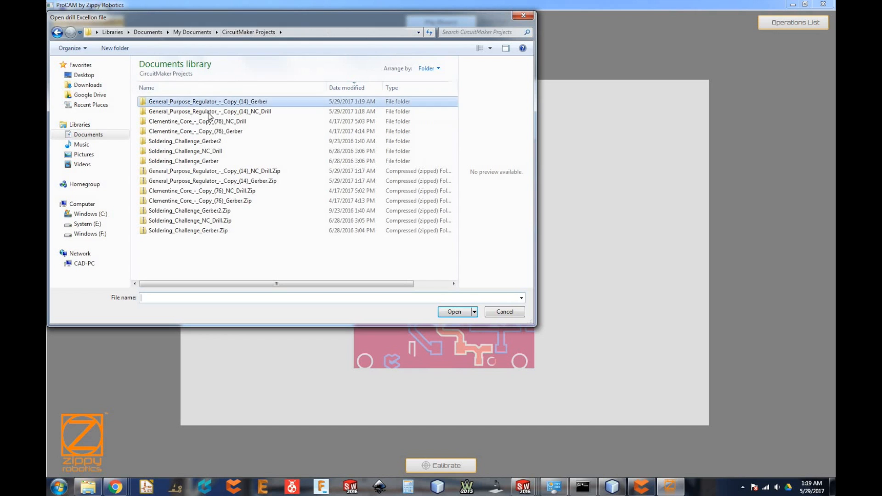
pyautogui.doubleClick(263, 113)
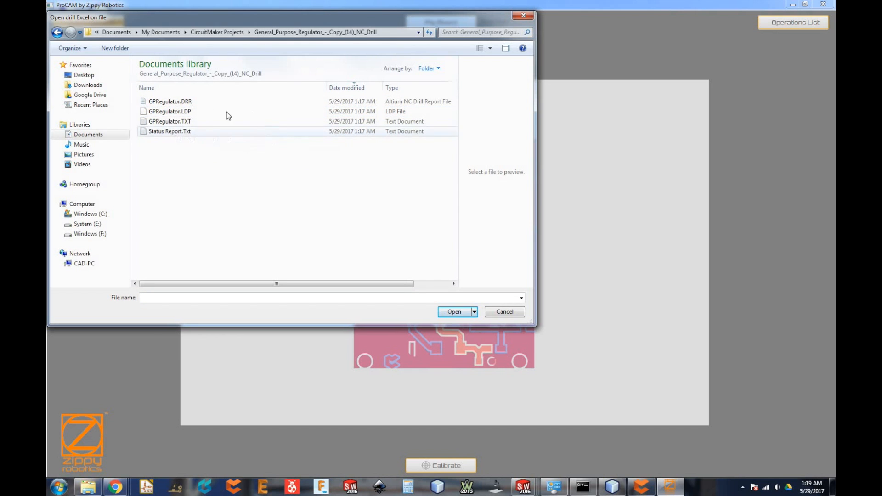
pyautogui.click(192, 121)
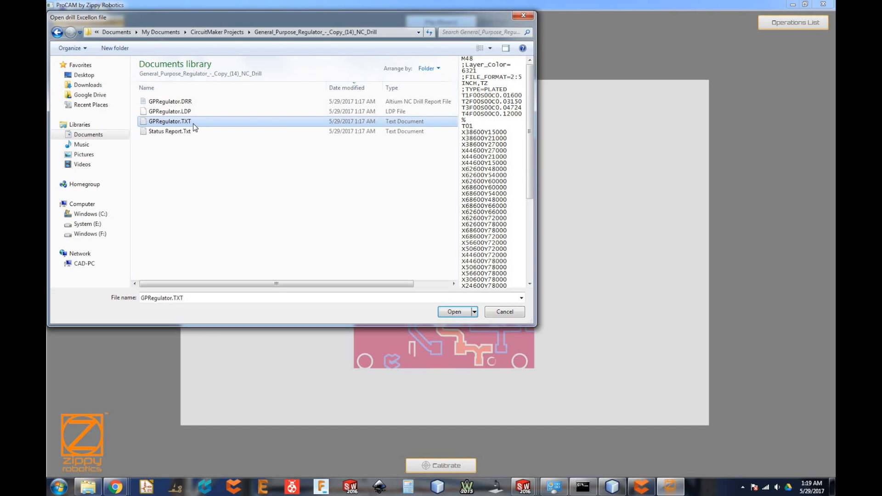
pyautogui.click(450, 313)
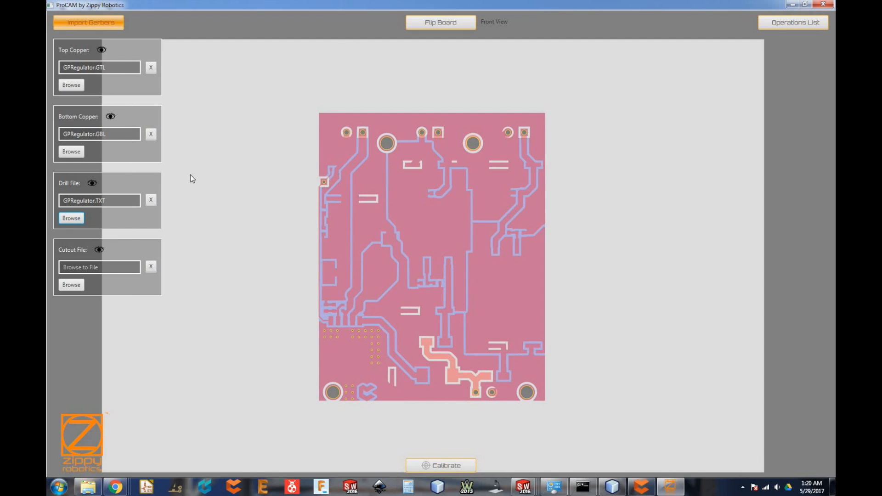
pyautogui.click(92, 183)
pyautogui.click(93, 183)
# Load GPRegulator.Outline from the General_Purpose_Regulator_-_Copy_(14)_Gerber folder as the cutout file and reposition the board near the middle of the work area.
pyautogui.click(64, 288)
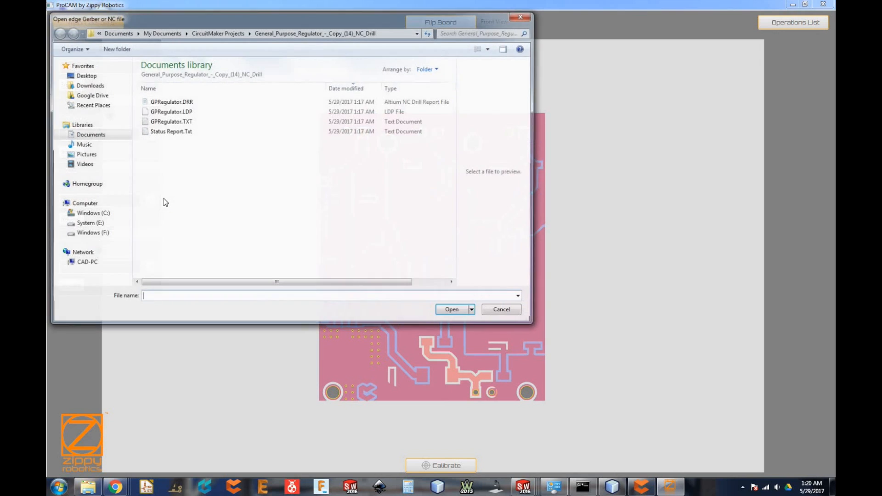
pyautogui.click(229, 32)
pyautogui.doubleClick(253, 103)
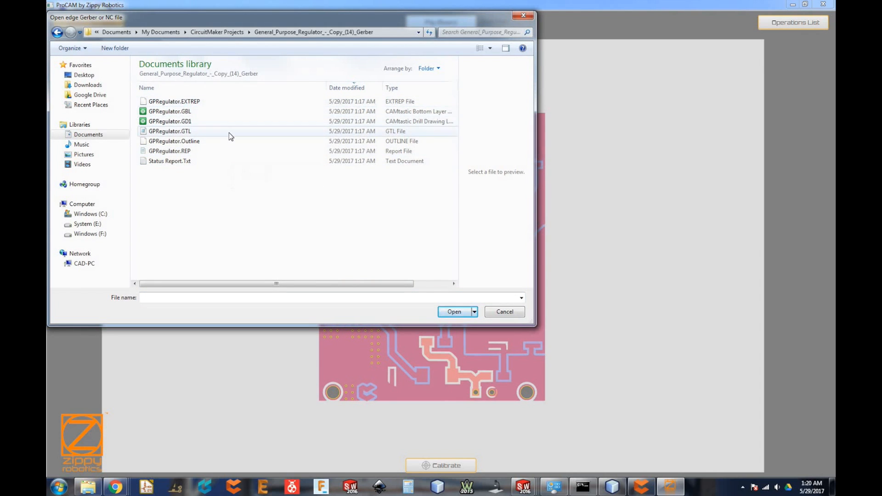
pyautogui.click(192, 142)
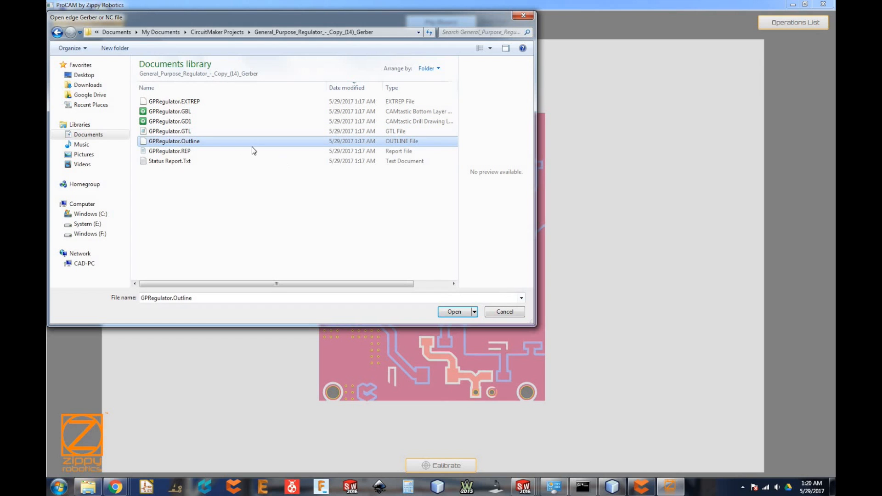
pyautogui.doubleClick(191, 143)
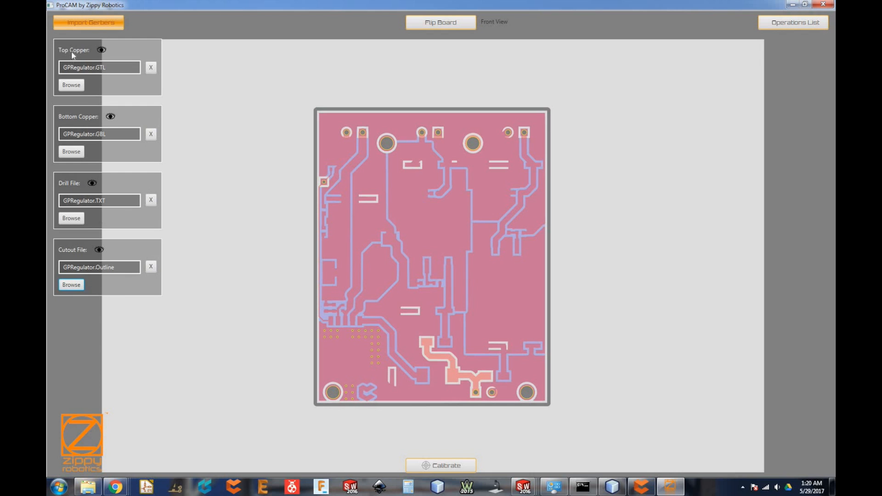
pyautogui.scroll(-2, 280, 205)
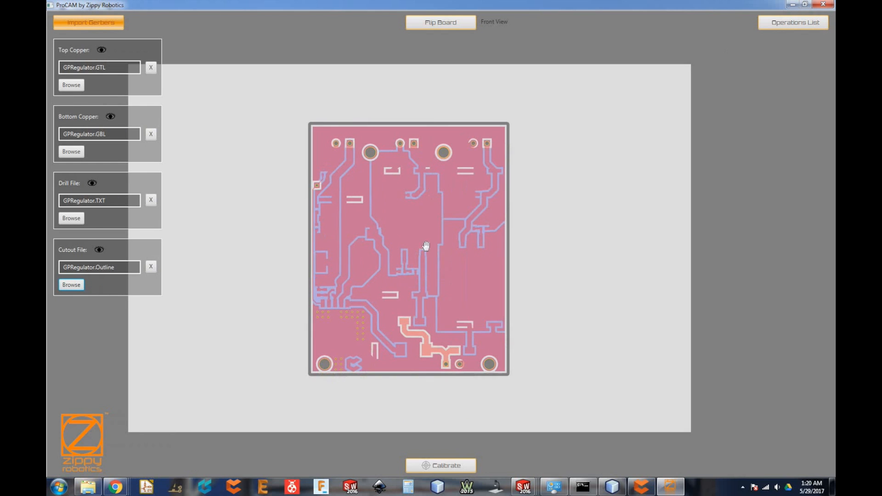
pyautogui.moveTo(394, 244); pyautogui.dragTo(426, 249)
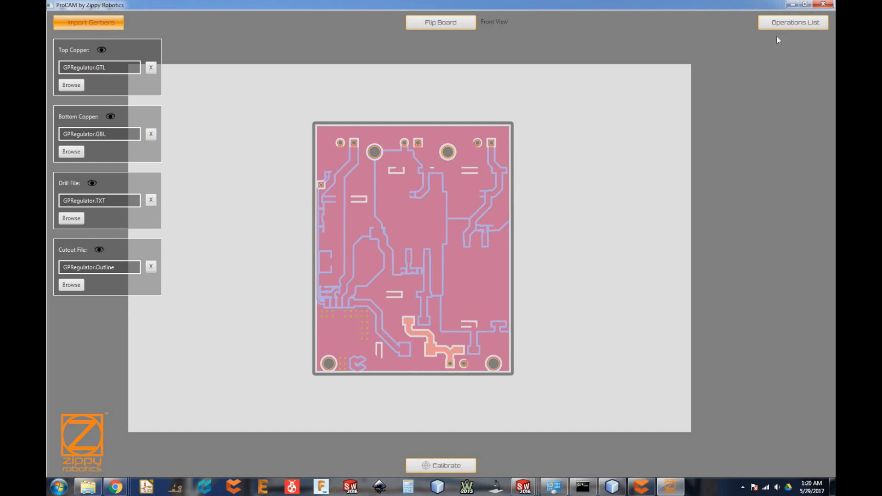
# Open the operations list, hide the bottom copper, and assign the .010 in. (.254 mm) end mill to the top copper.
pyautogui.click(787, 26)
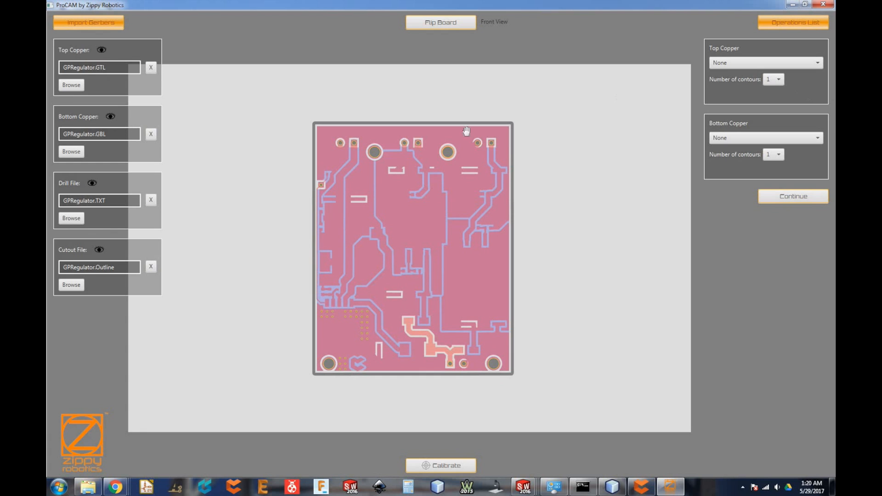
pyautogui.click(110, 116)
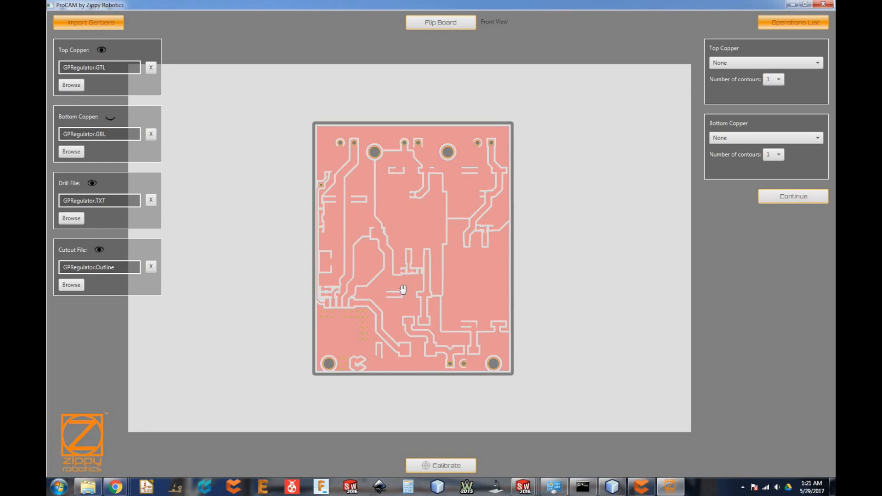
pyautogui.scroll(5, 409, 225)
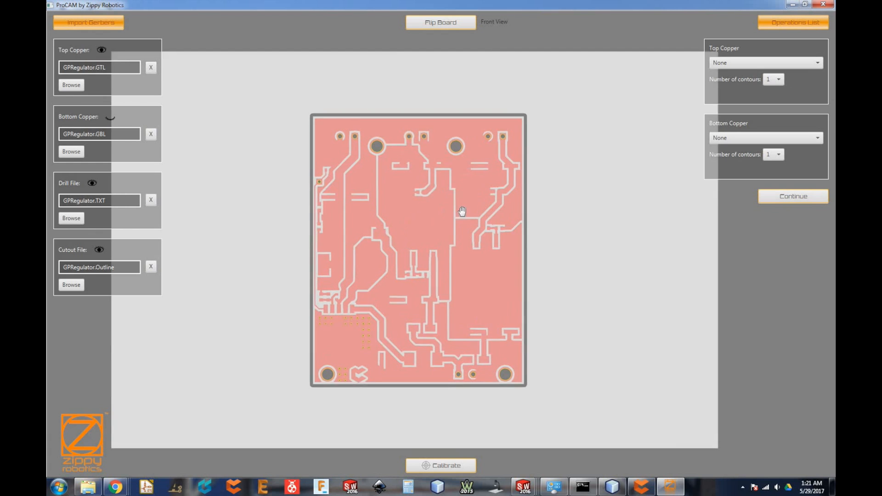
pyautogui.moveTo(550, 331); pyautogui.dragTo(605, 196)
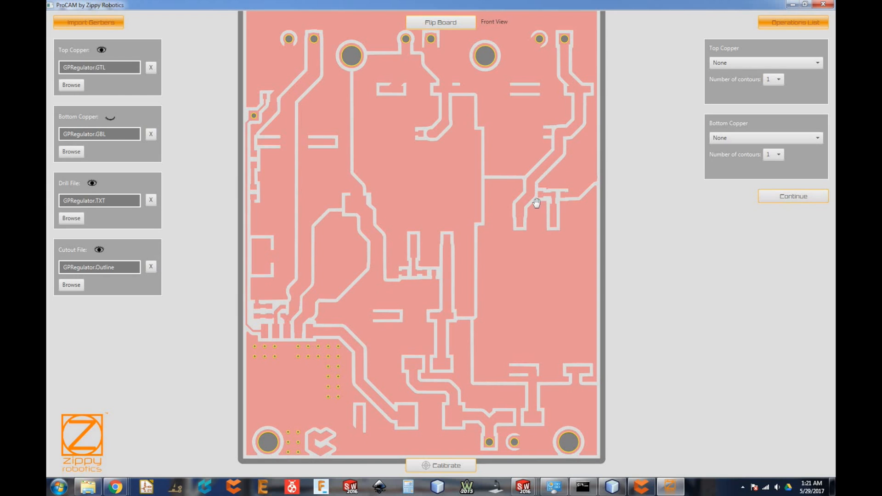
pyautogui.click(734, 67)
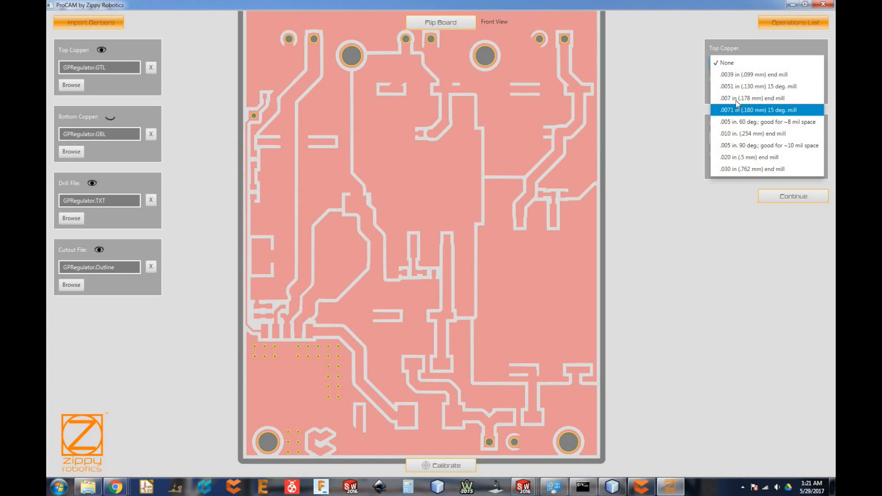
pyautogui.click(753, 134)
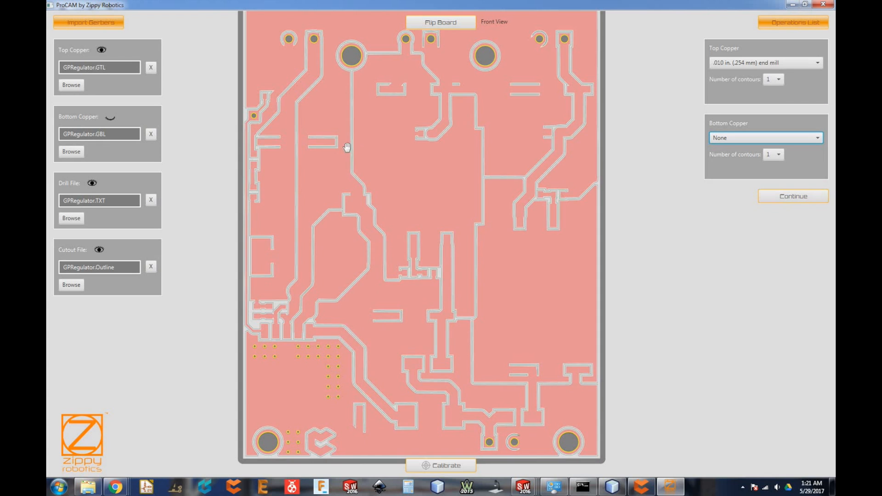
# Inspect the top copper's milling paths, and assign the .010 in. (.254 mm) end mill to the bottom copper.
pyautogui.scroll(3, 419, 98)
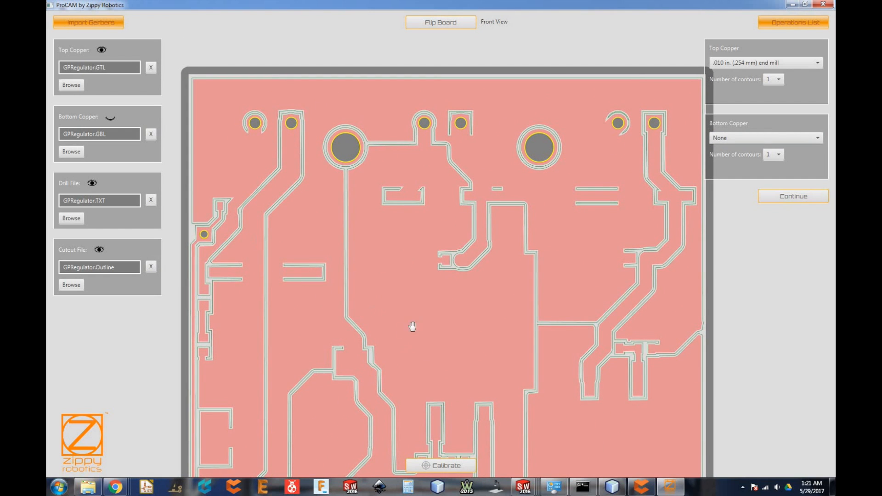
pyautogui.moveTo(313, 358); pyautogui.dragTo(252, 284)
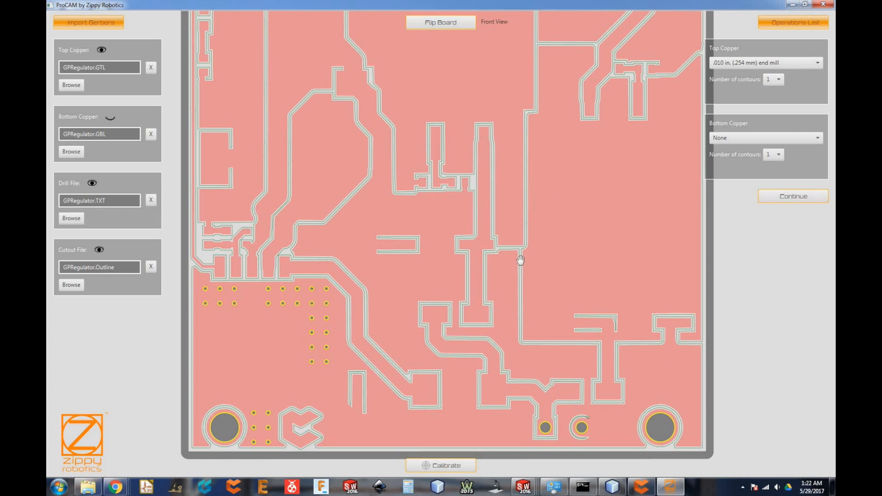
pyautogui.scroll(-5, 506, 251)
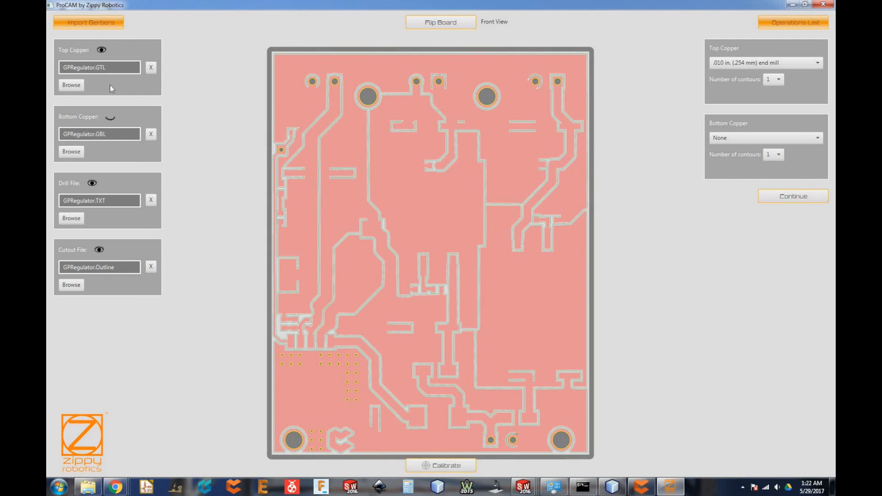
pyautogui.click(101, 50)
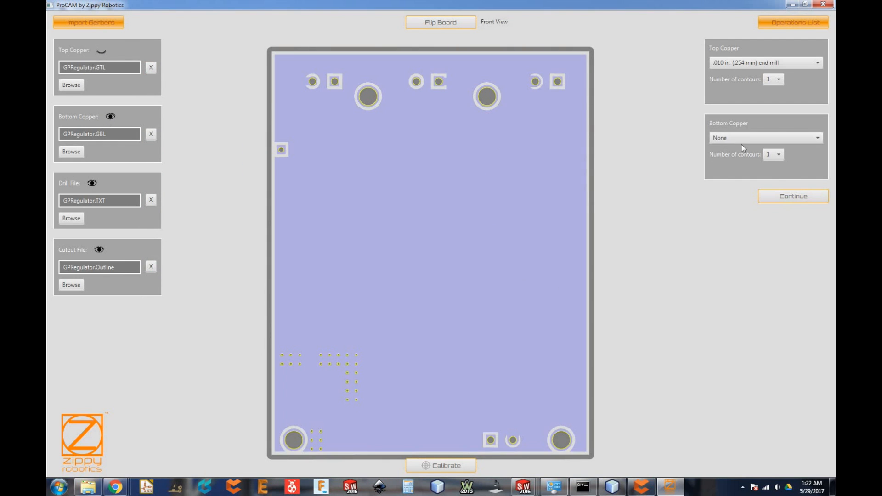
pyautogui.click(742, 139)
pyautogui.click(743, 209)
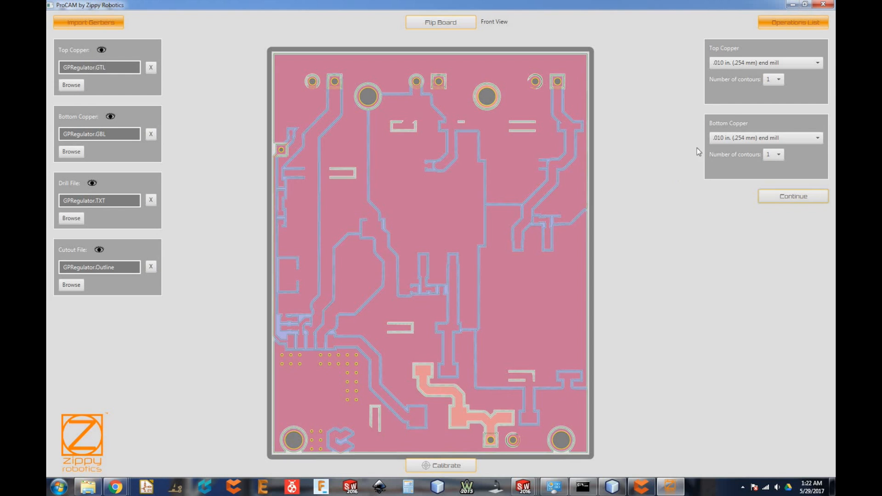
# Continue to the registration holes, confirm the board is secured and safety glasses are worn, and start drilling the 0.125 inch holes.
pyautogui.click(775, 196)
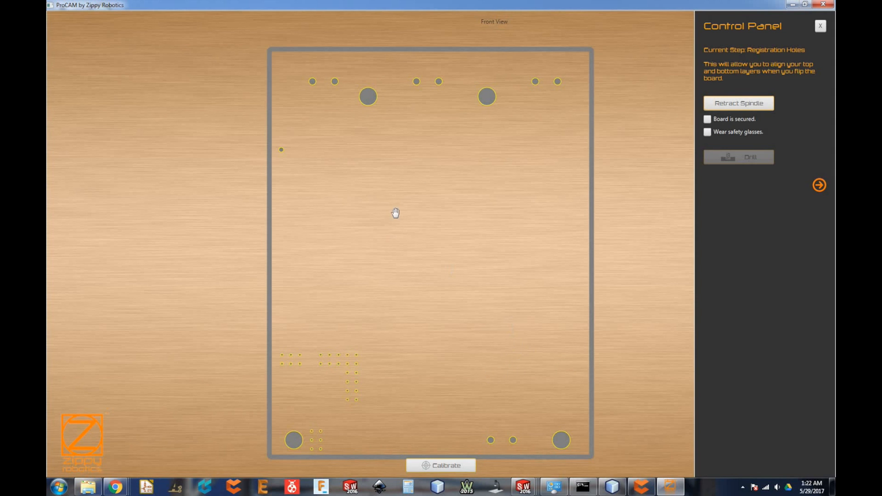
pyautogui.scroll(-1, 445, 191)
pyautogui.scroll(-3, 497, 273)
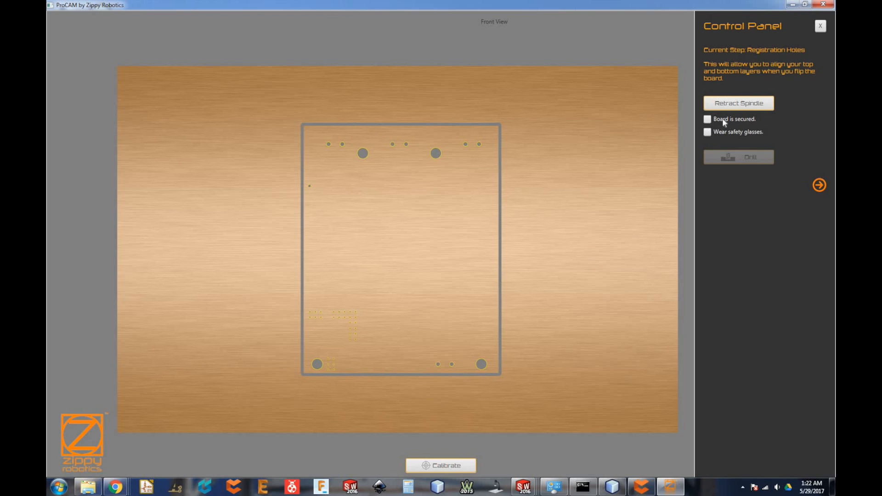
pyautogui.press('space')
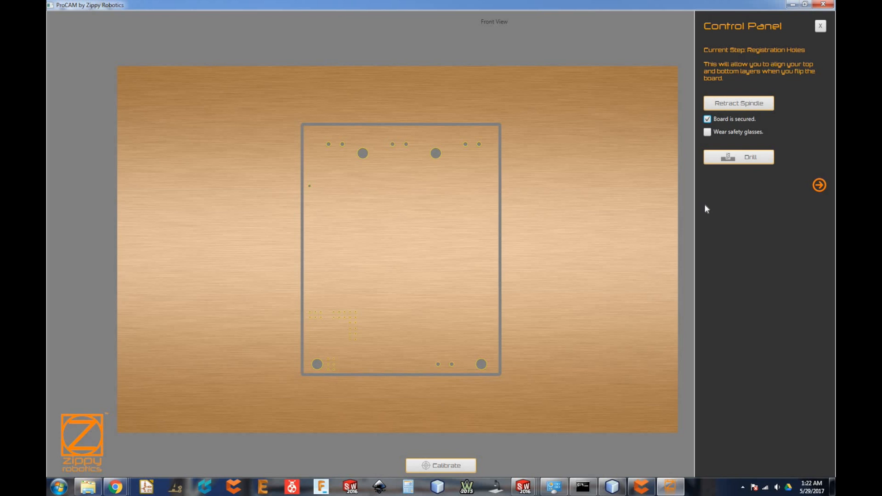
pyautogui.click(752, 131)
pyautogui.click(754, 160)
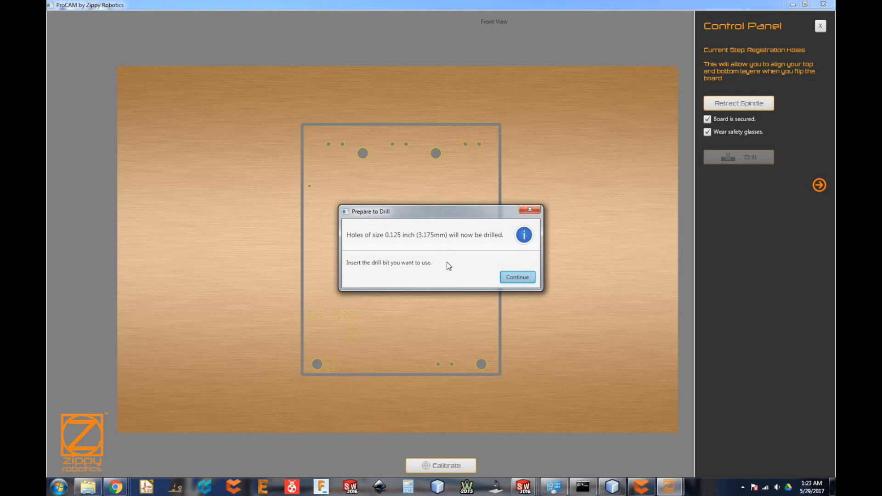
pyautogui.click(519, 280)
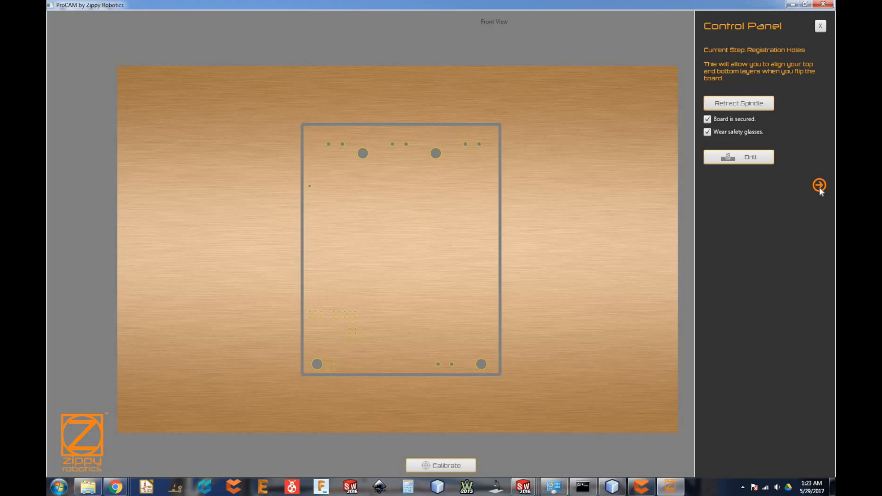
# Advance to the top layer milling operation and examine its isolation paths across the board.
pyautogui.click(820, 187)
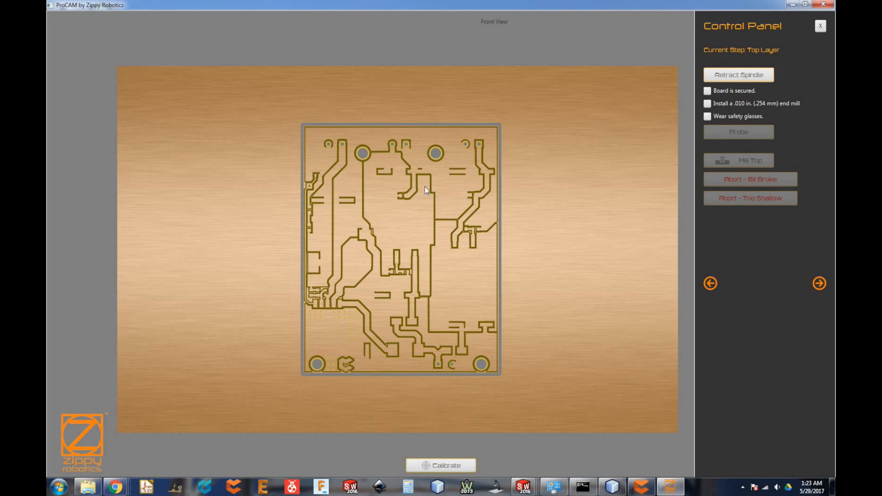
pyautogui.scroll(5, 399, 288)
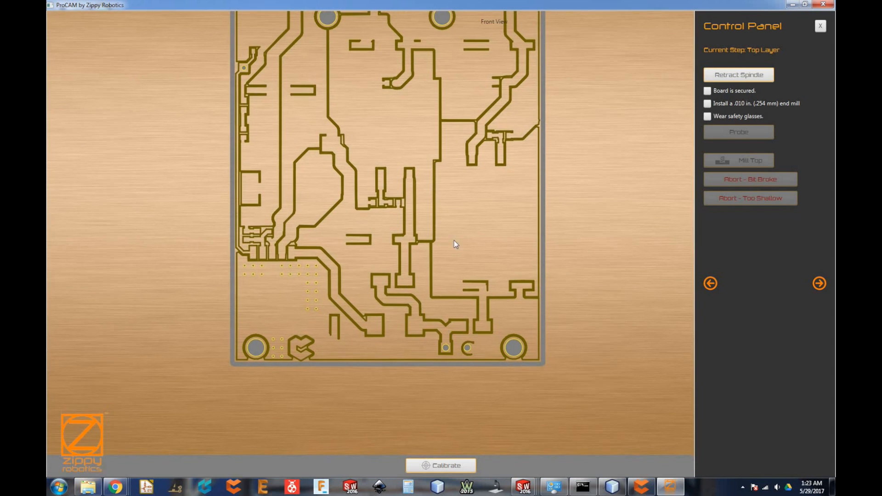
pyautogui.moveTo(430, 155); pyautogui.dragTo(420, 238)
pyautogui.moveTo(363, 229); pyautogui.dragTo(371, 189)
pyautogui.scroll(-1, 380, 201)
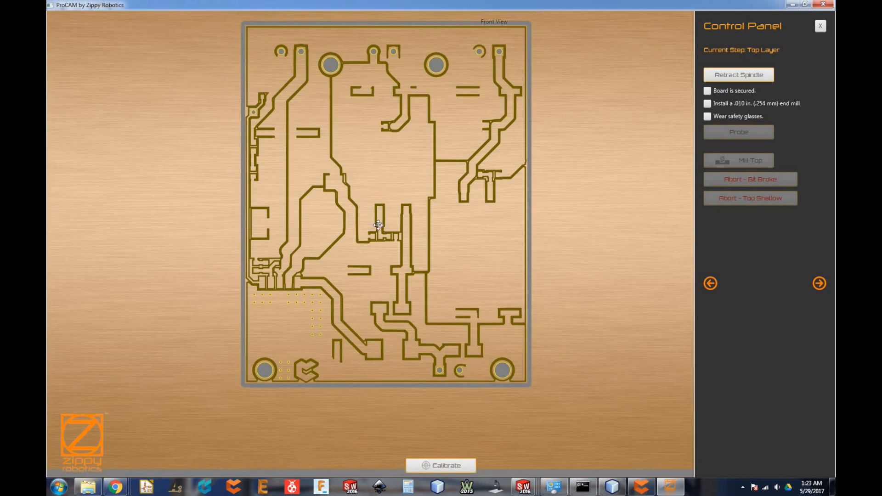
# Confirm the secured board, installed .010 in. (.254 mm) end mill and safety glasses, and start surface probing for the top layer.
pyautogui.click(737, 91)
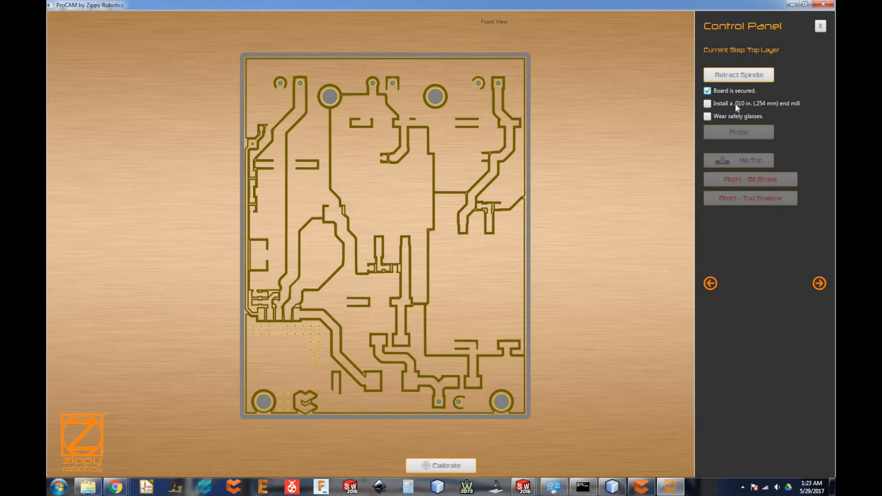
pyautogui.click(738, 104)
pyautogui.click(763, 115)
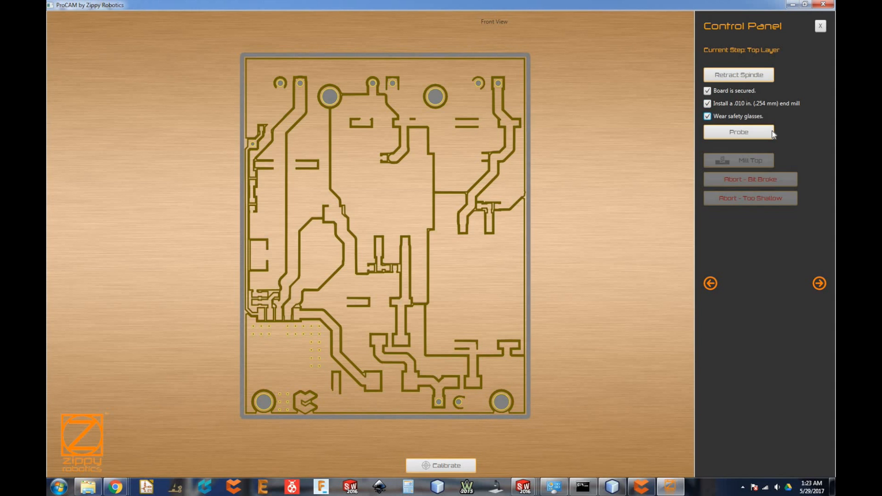
pyautogui.click(751, 131)
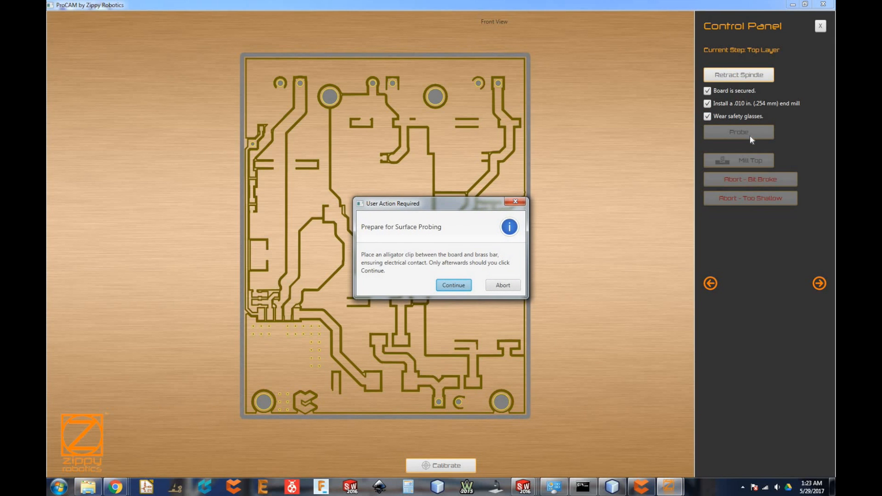
pyautogui.moveTo(455, 201); pyautogui.dragTo(458, 177)
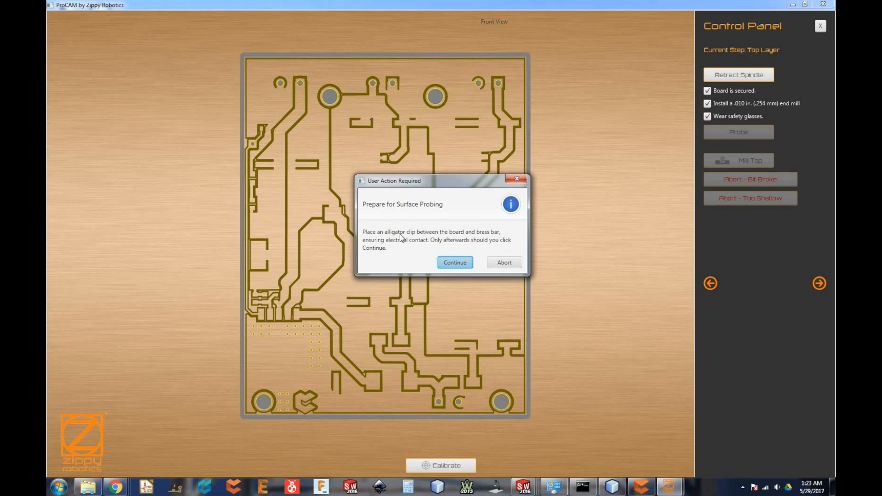